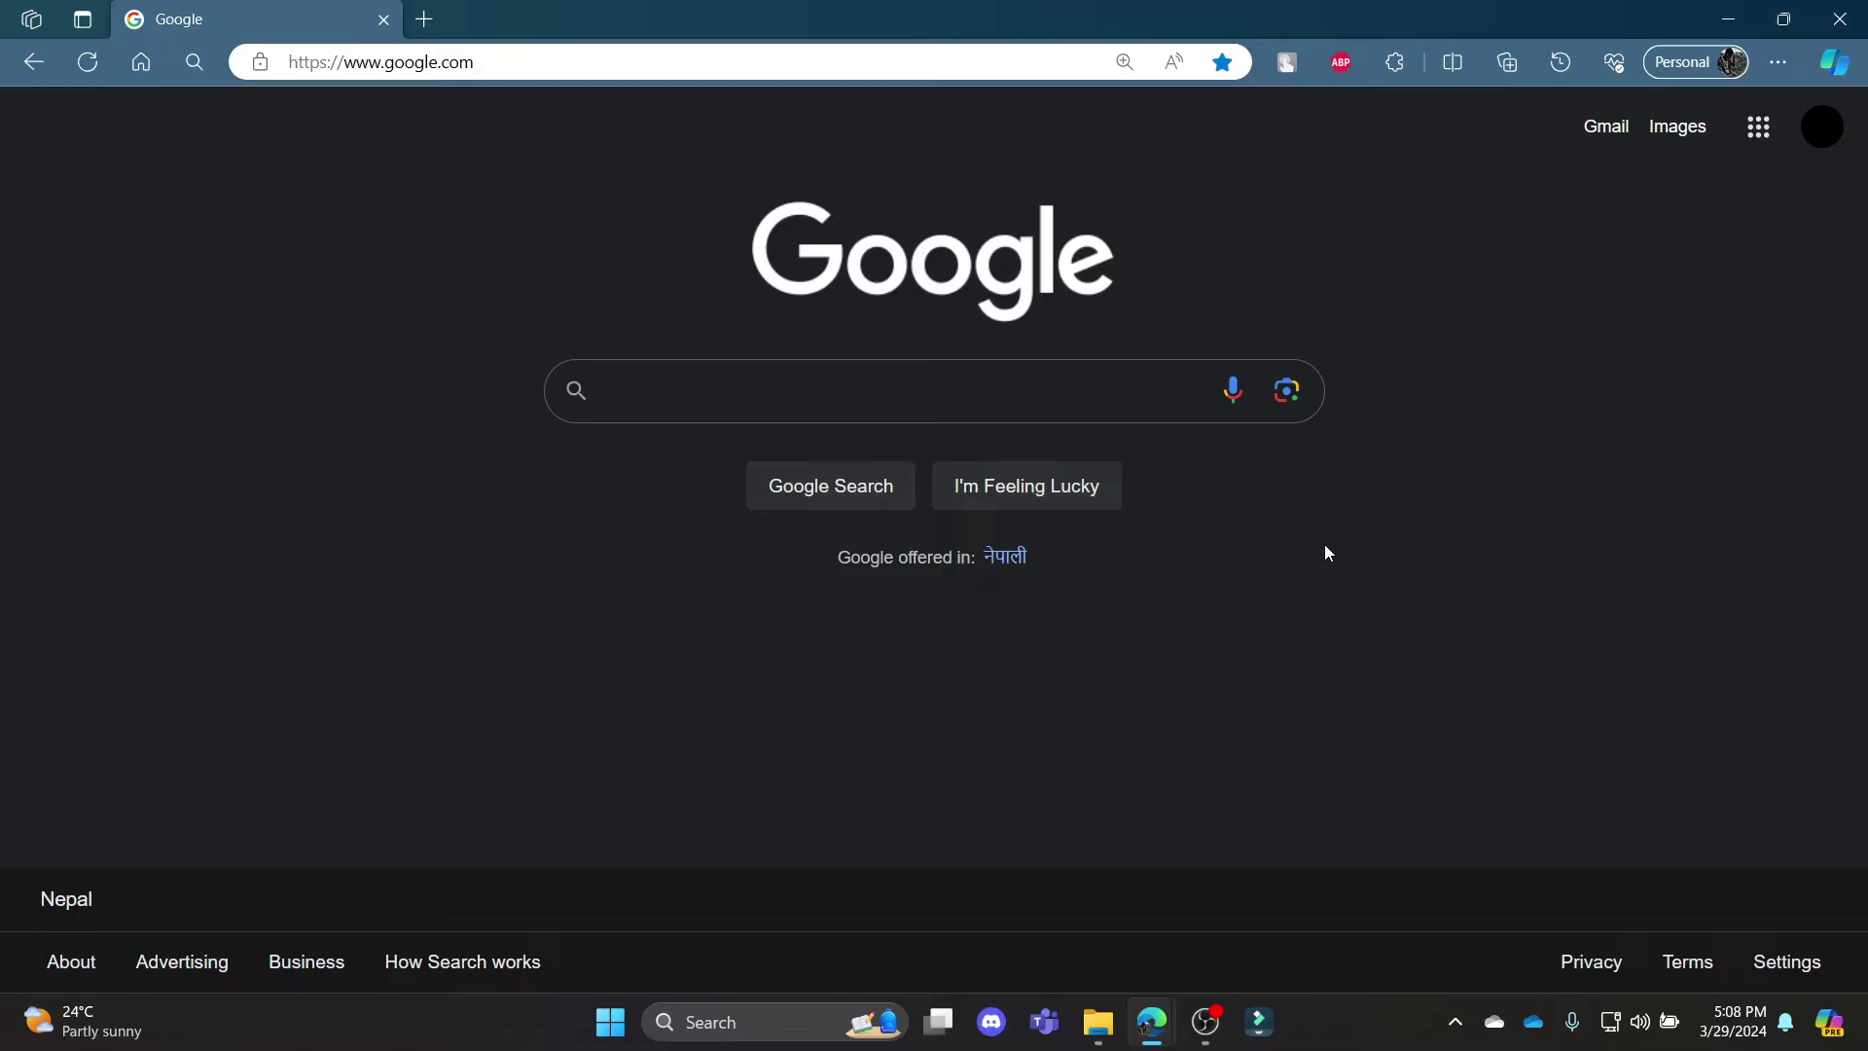
# Search Google for "claude ai" in Edge
pyautogui.click(959, 390)
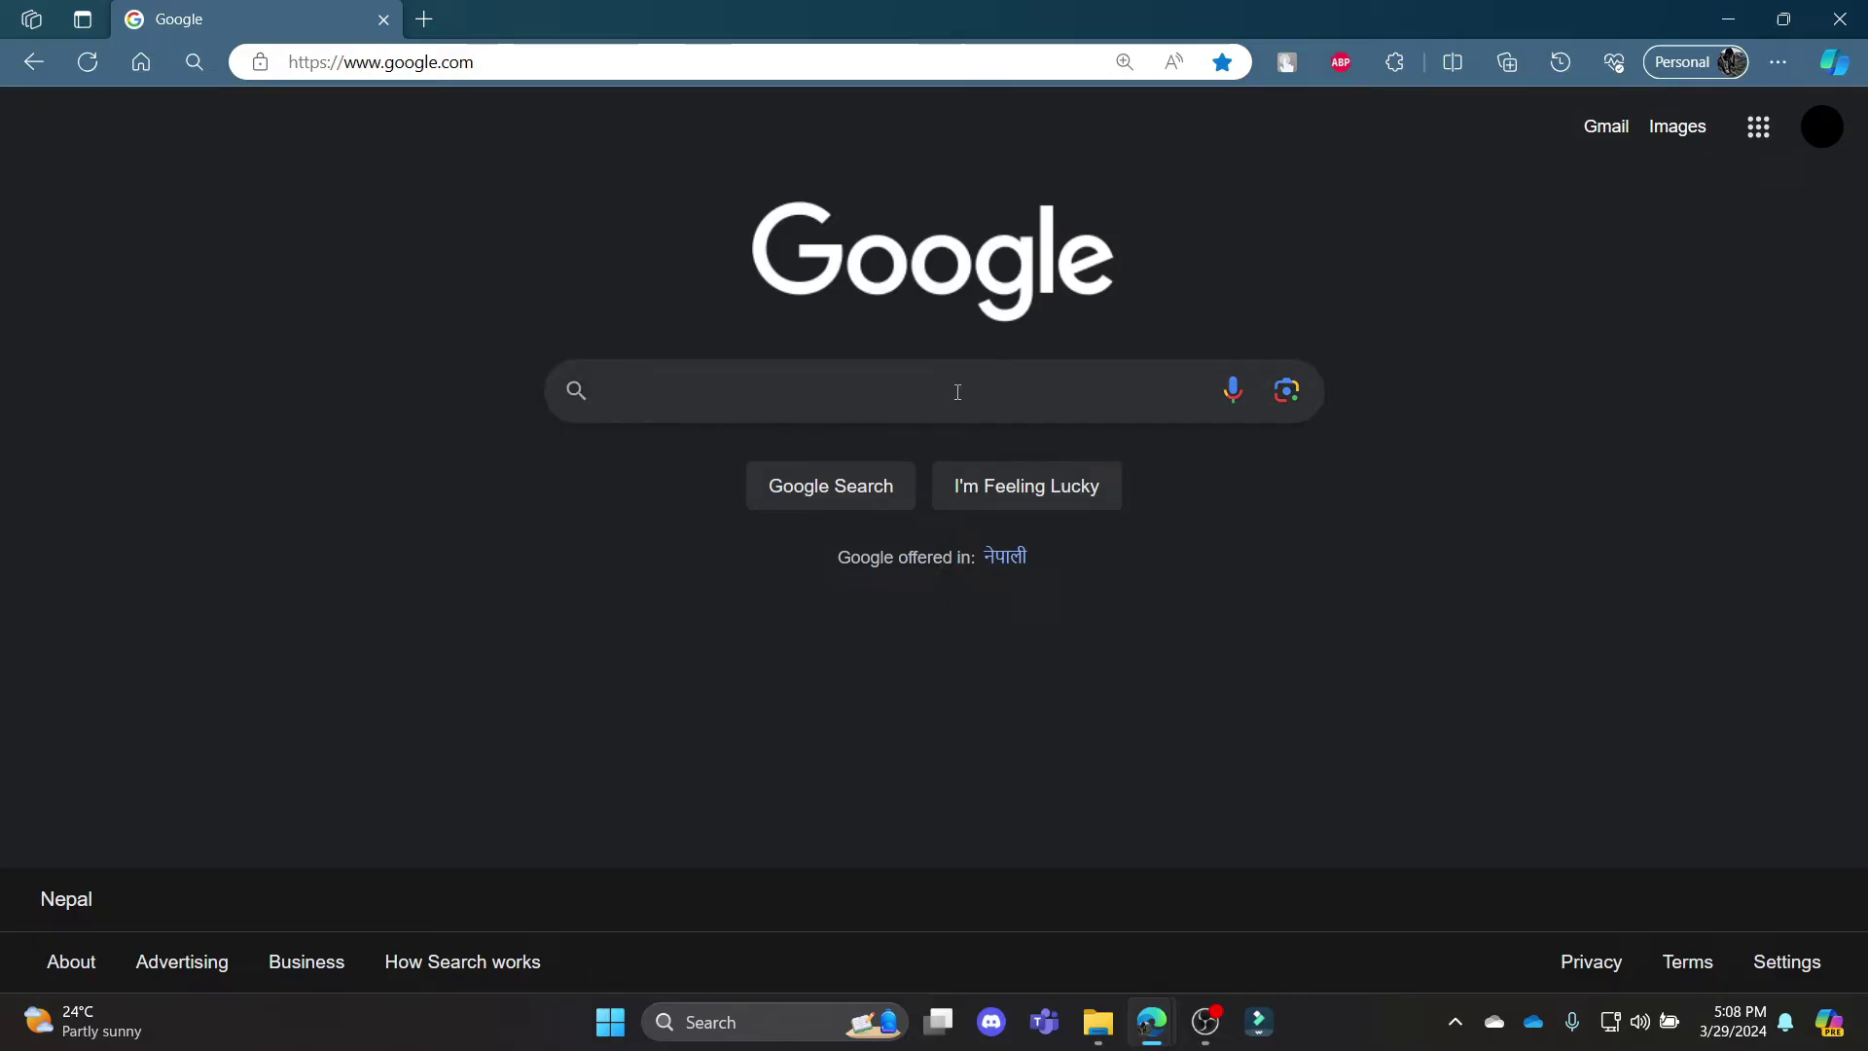
pyautogui.write('clai')
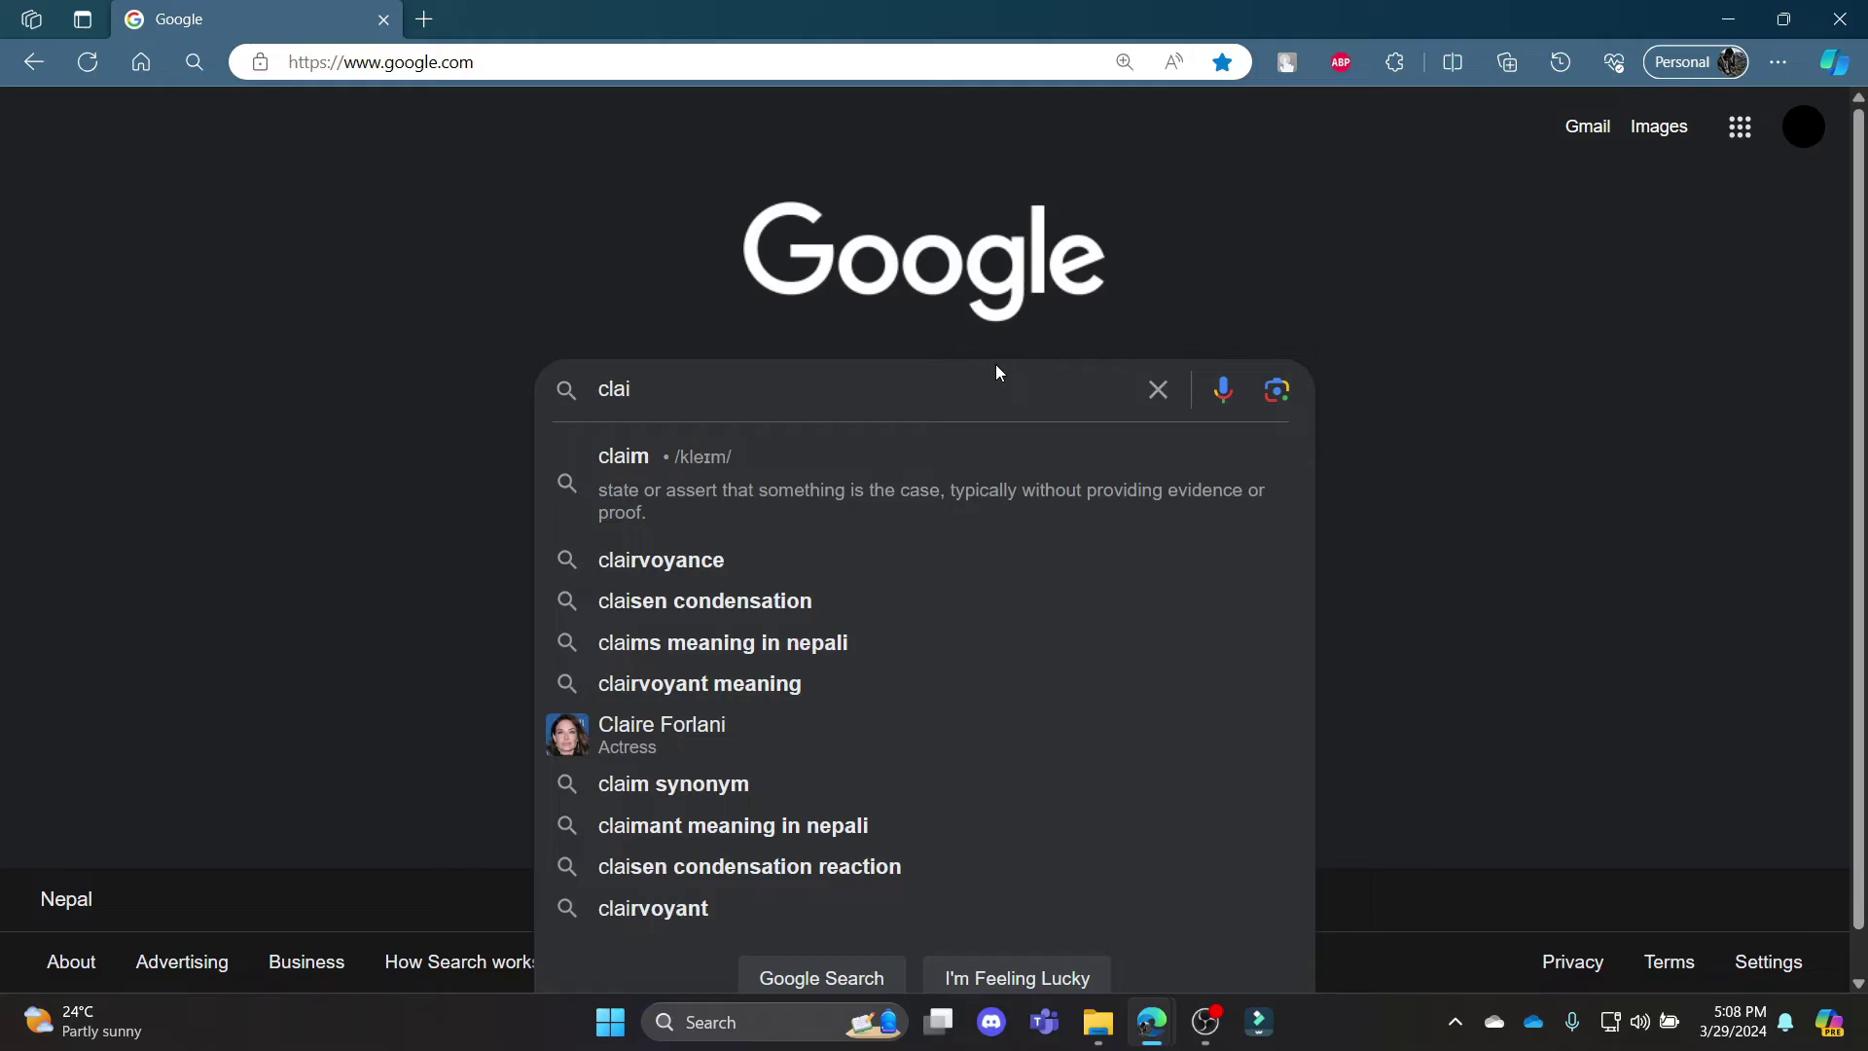
pyautogui.press('BackSpace')
pyautogui.write('ude ai')
pyautogui.press('Return')
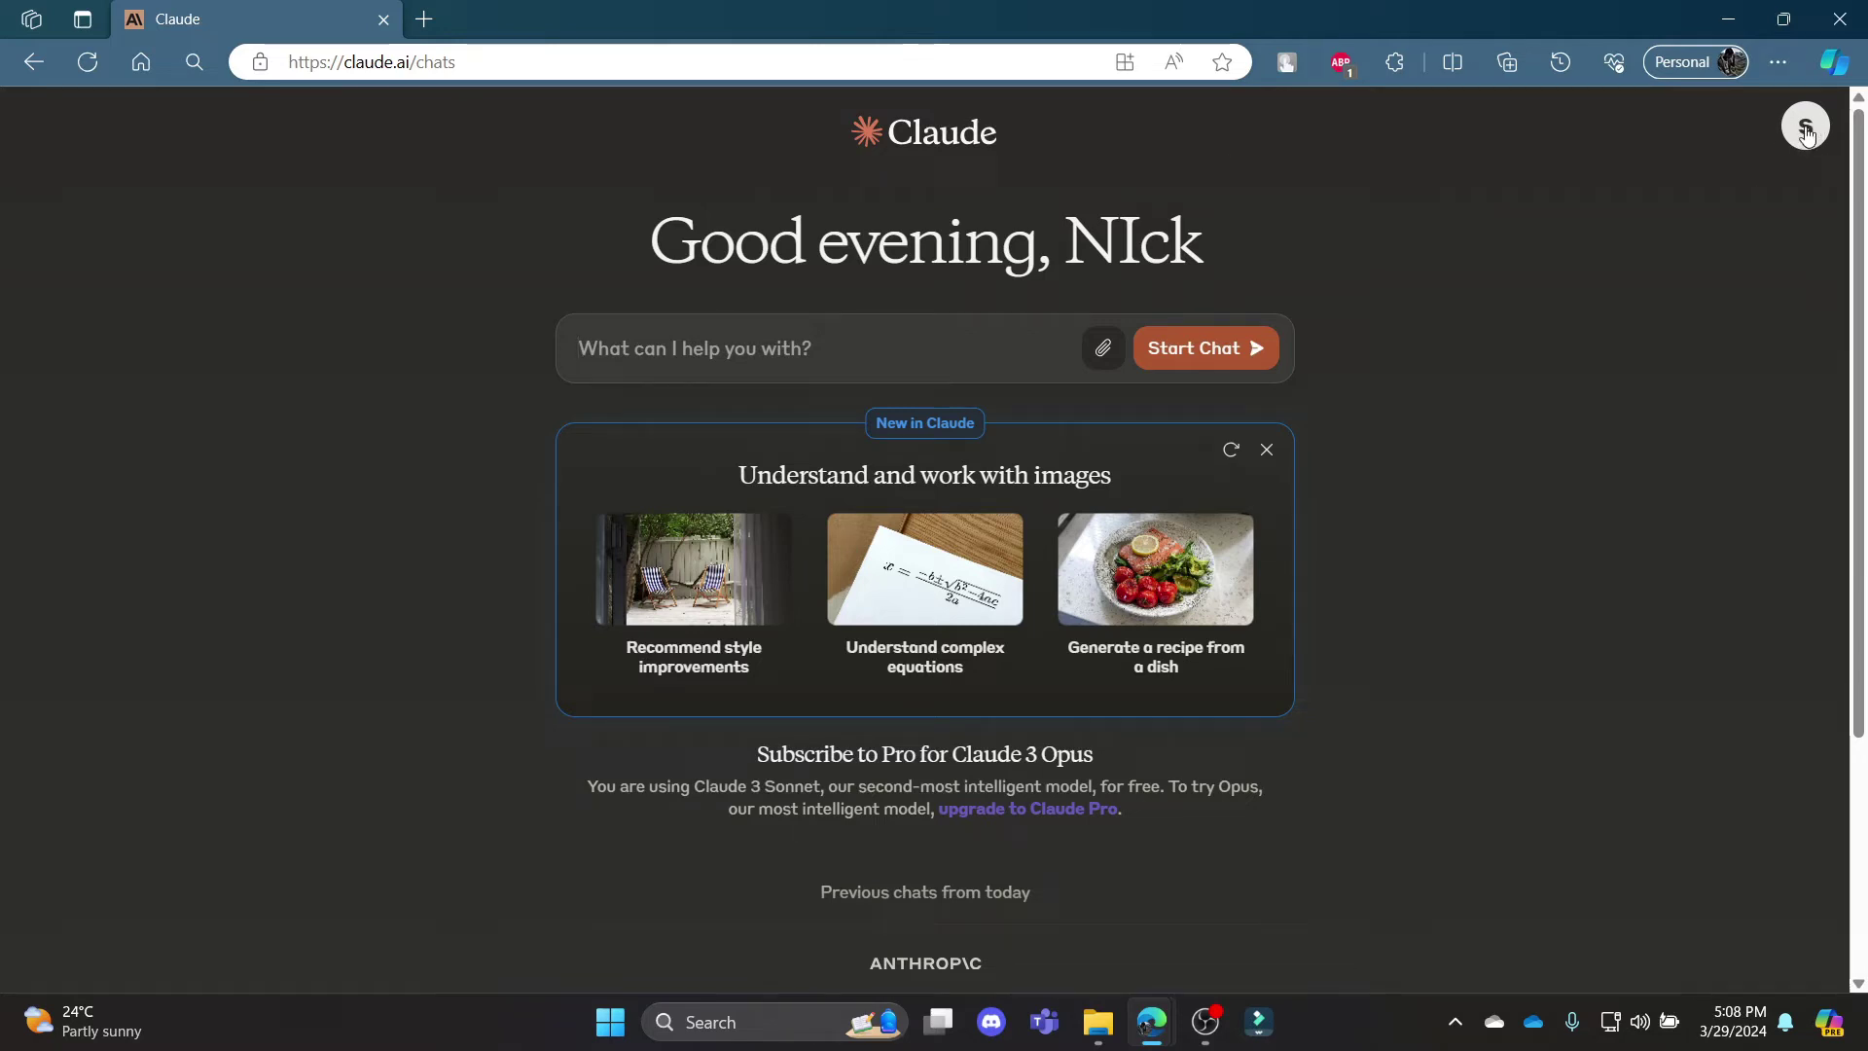
# Open the "S" profile avatar menu showing plan status, settings and Log out
pyautogui.click(1808, 131)
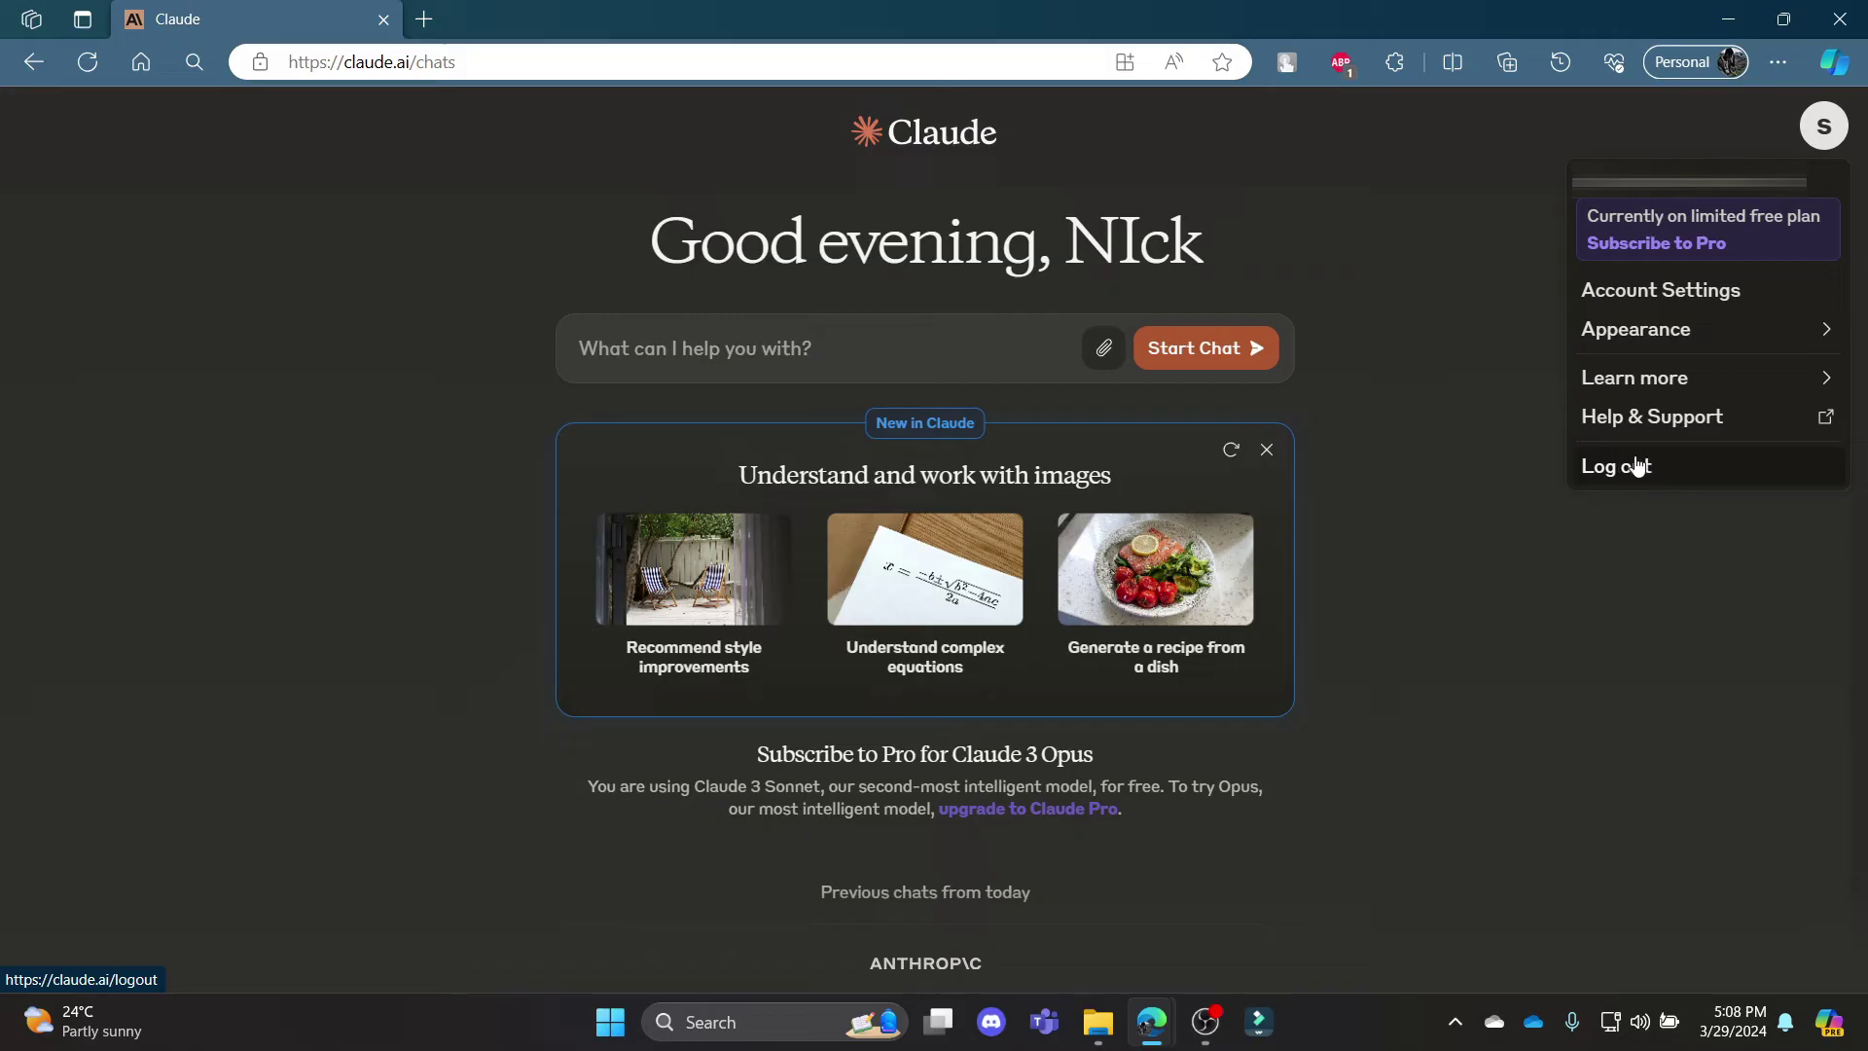
# Choose Log out from the profile menu, returning to the signed-in home page
pyautogui.click(1666, 470)
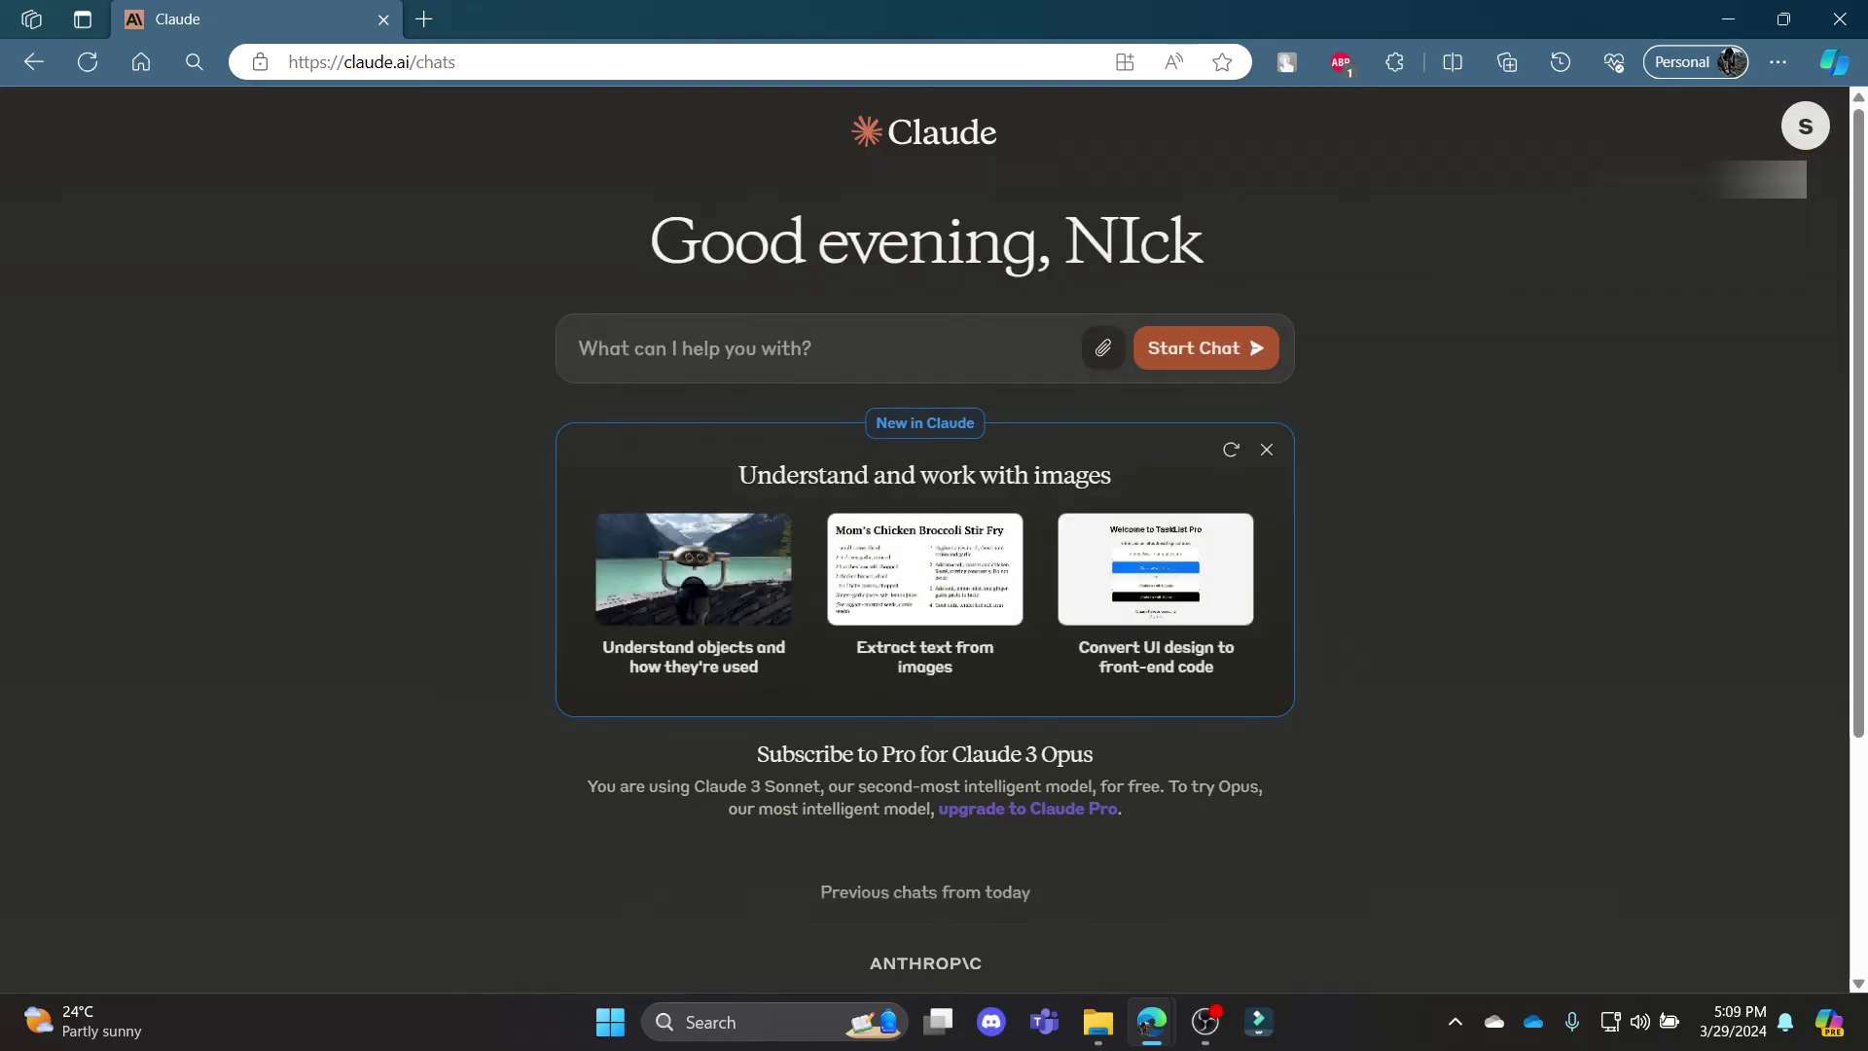
# Reopen the "S" profile menu with the Log out option showing
pyautogui.click(1806, 136)
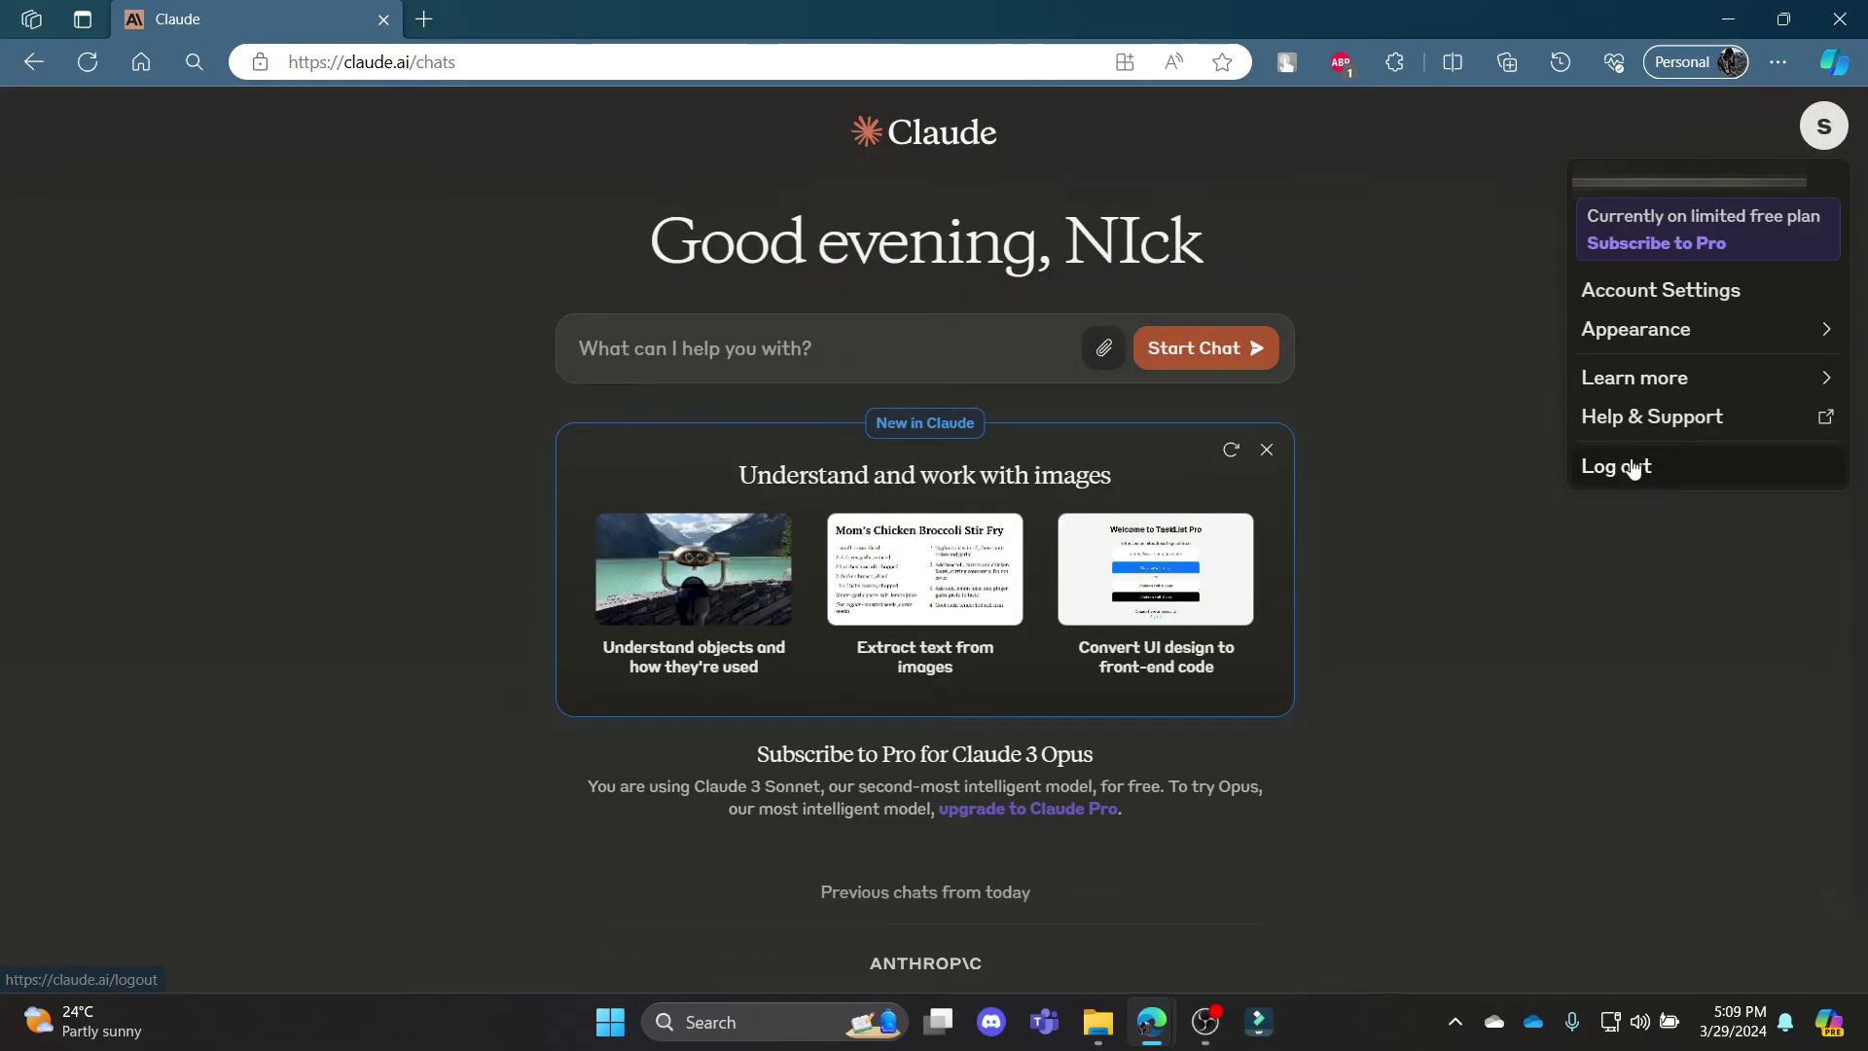